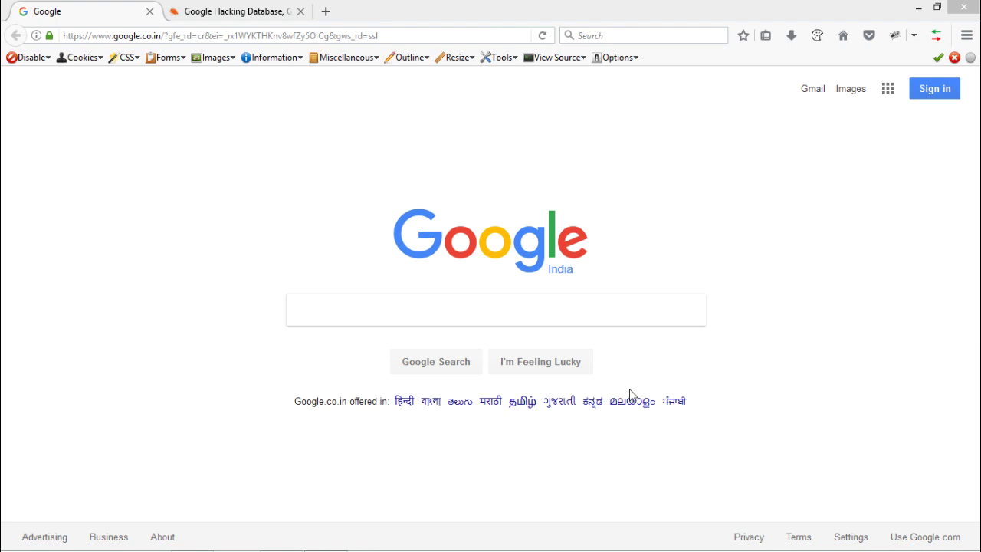
Step: Search Google for site:tutorialspoint.com and look through the results limited to that site
click(575, 316)
text(site)
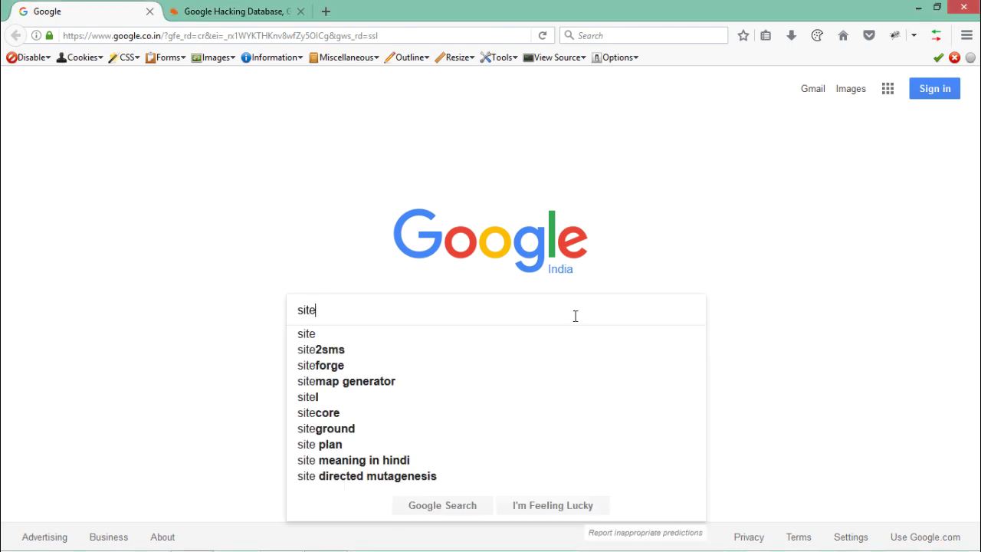
text(:)
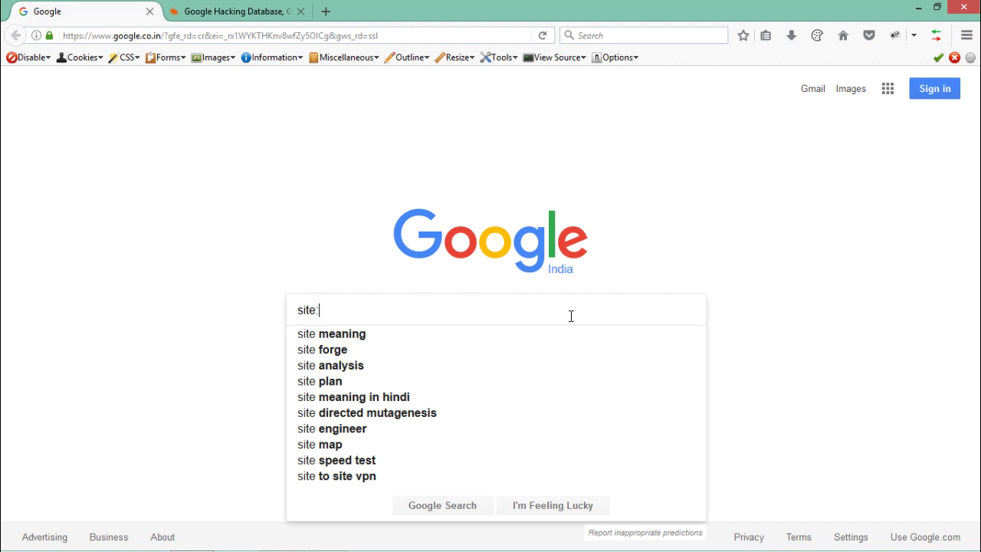
drag(318, 309, 300, 305)
click(332, 310)
text(tutorial)
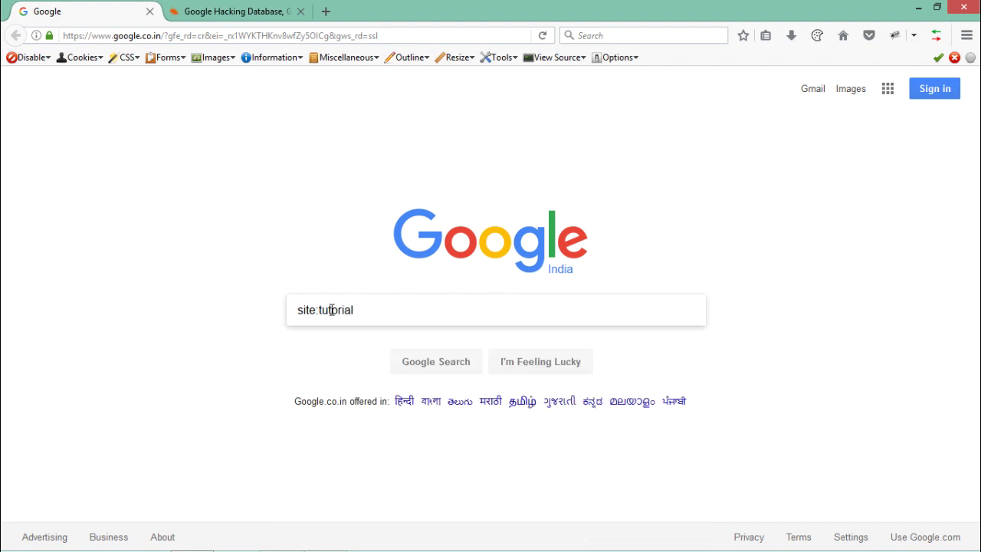
text(spoint.com)
key(Return)
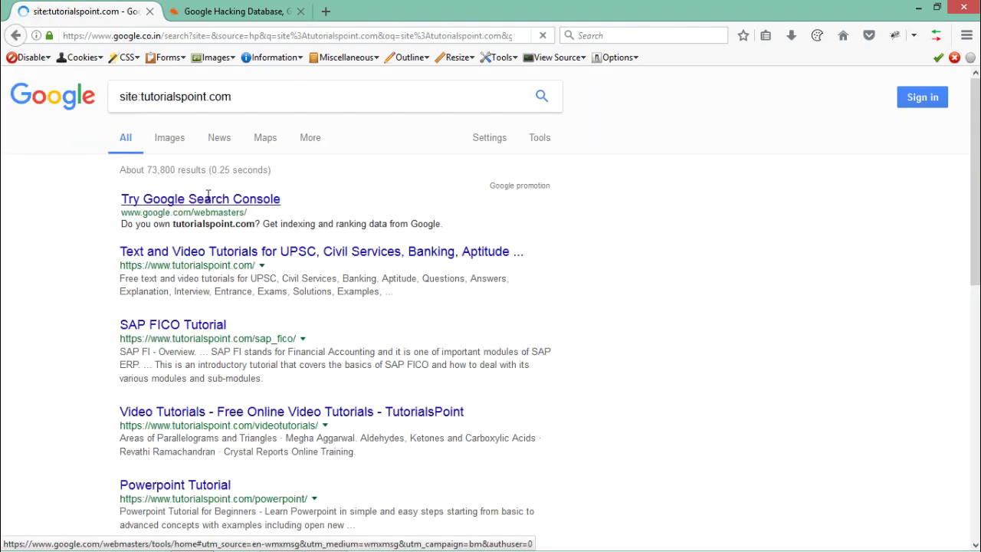
scroll(491, 307, down, 10)
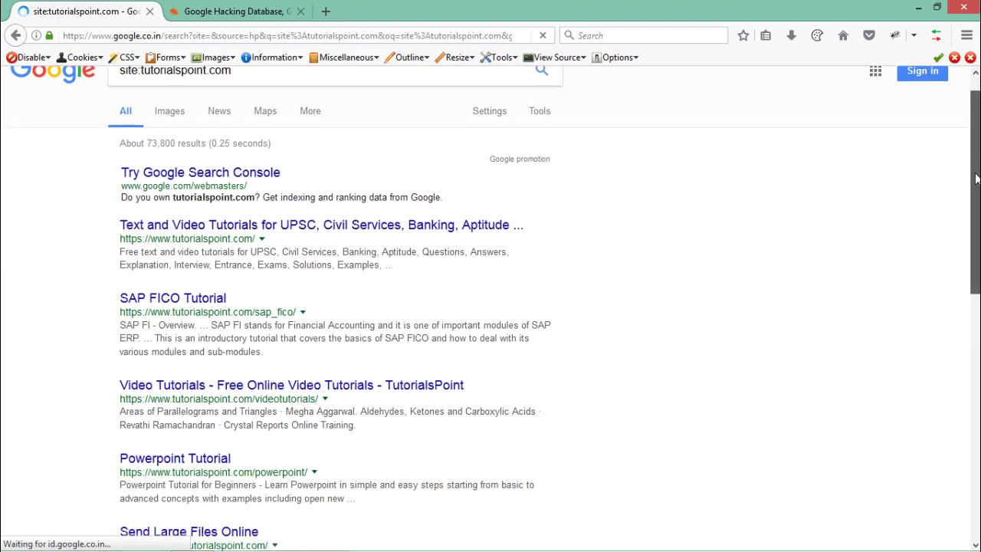
drag(976, 345, 978, 355)
scroll(490, 306, up, 10)
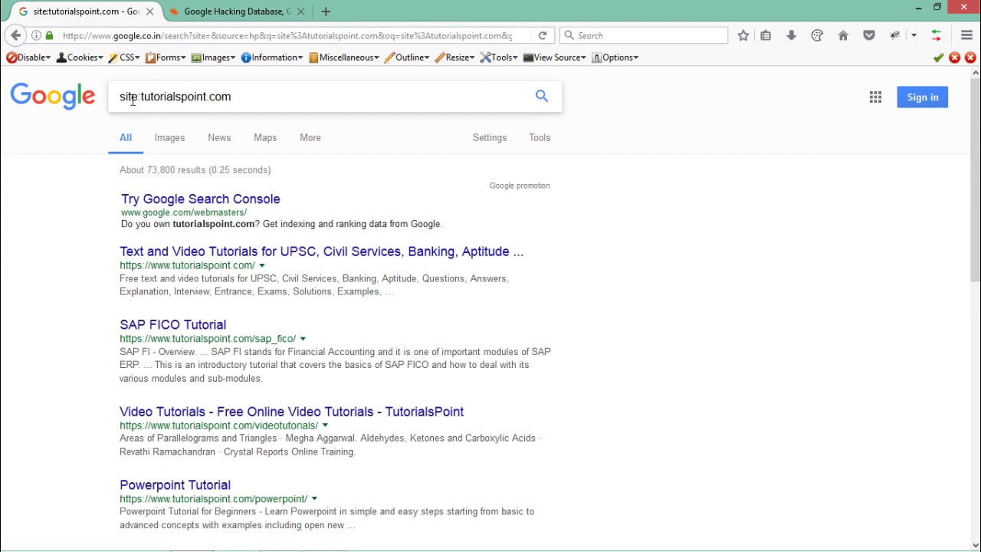
Step: Refine the site search by adding filetype:pdf to the query, and look through the PDF results
drag(139, 99, 118, 98)
click(262, 92)
text(filetype)
drag(234, 96, 273, 96)
click(275, 97)
text(:pdf)
key(Return)
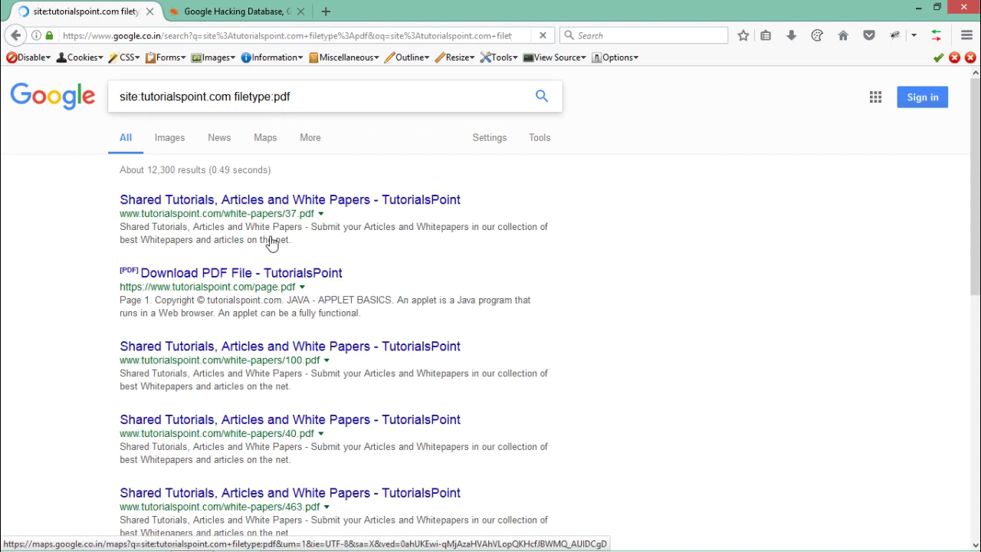
drag(977, 123, 978, 155)
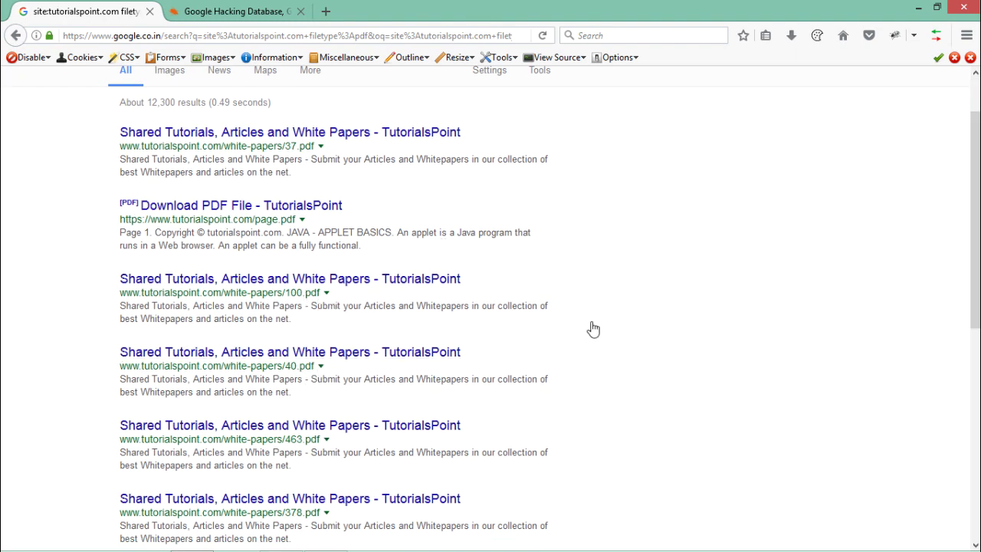
scroll(962, 227, up, 2)
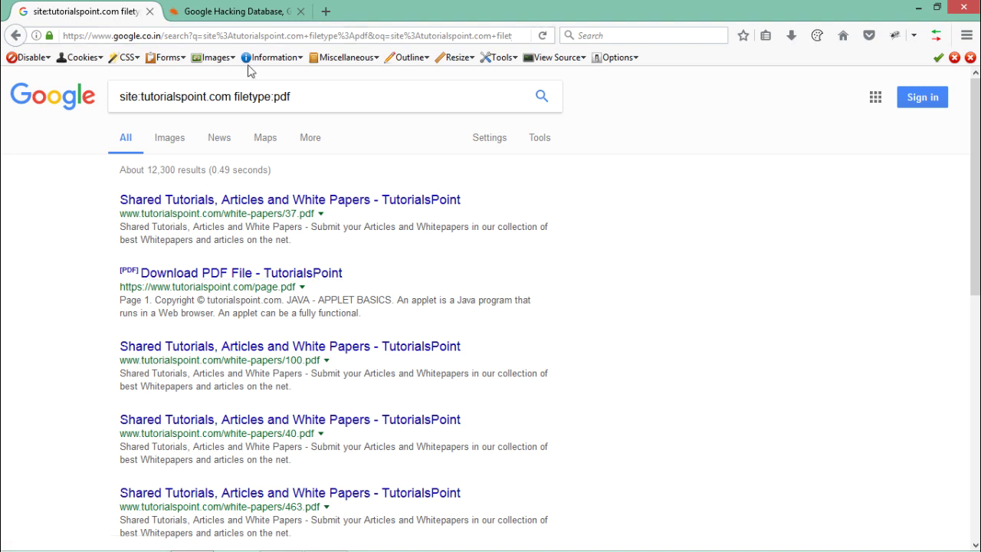
Step: Replace the query with "inurl admin login.php" and search for admin login pages
click(323, 90)
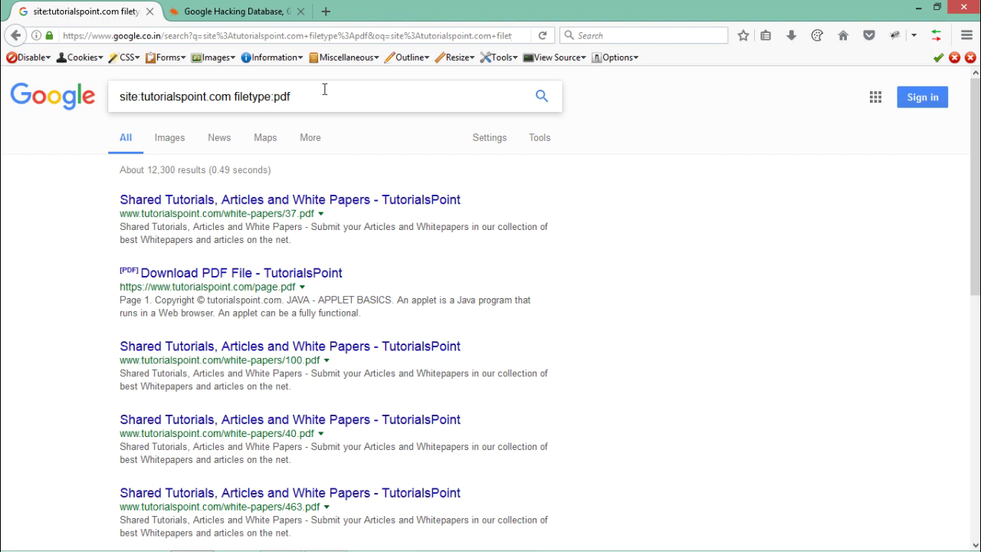
text(inurl)
drag(324, 90, 115, 103)
key(BackSpace)
text(inurl)
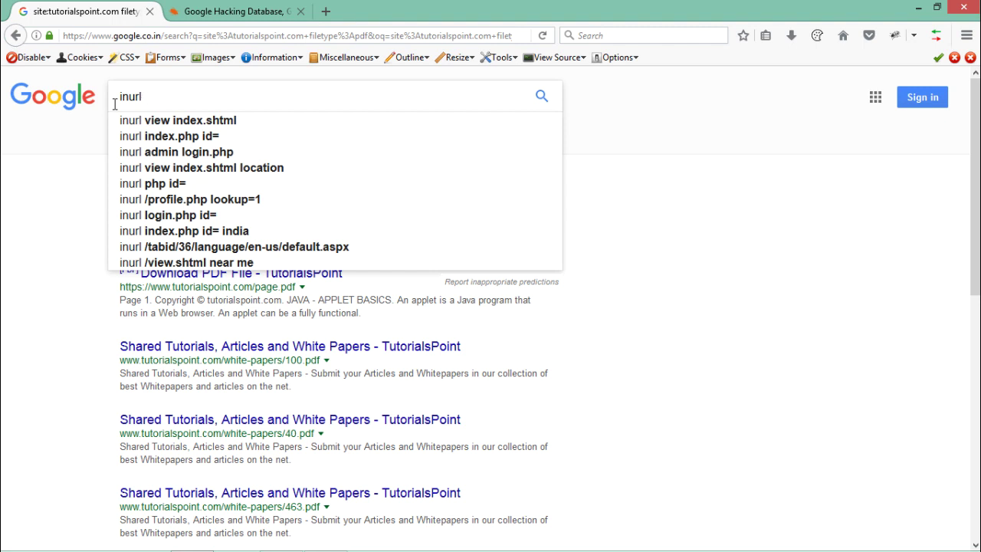
text(admin lo)
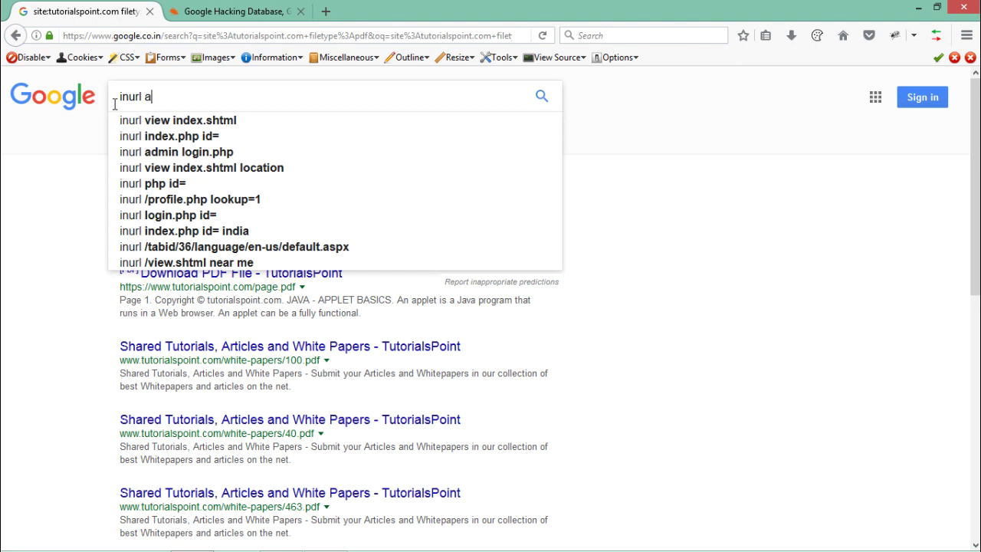
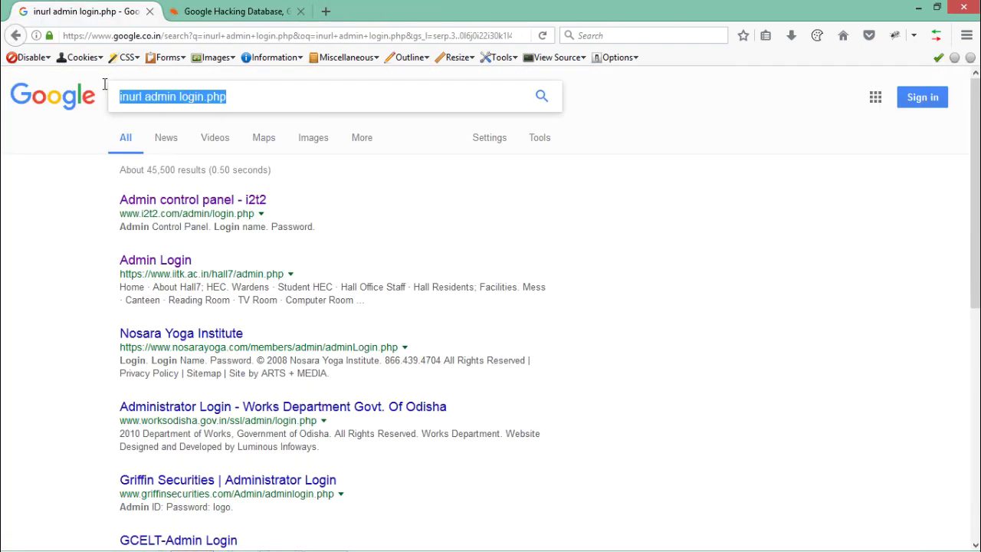
Step: Search for intext:hacking in place of the previous query and check the results for the word hacking
key(BackSpace)
text(intext)
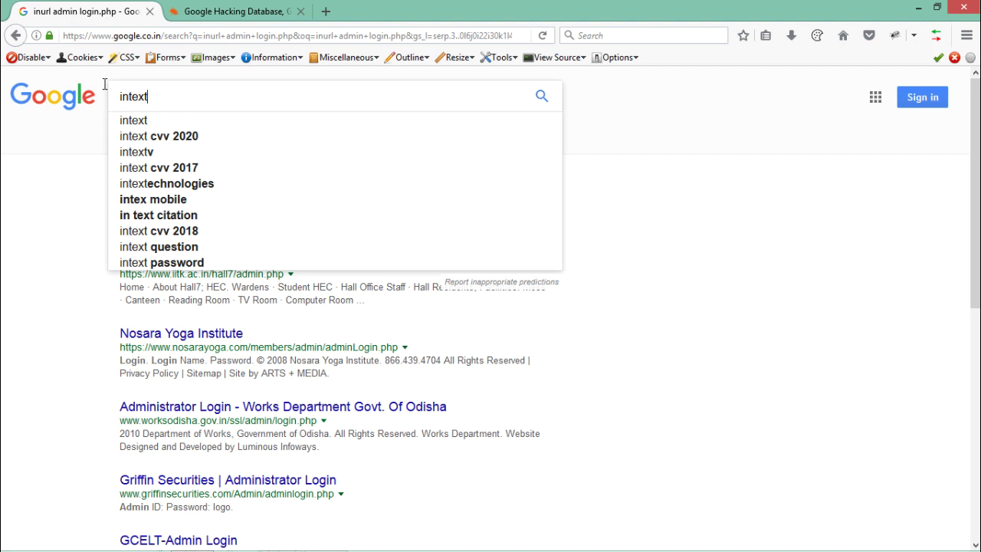
text(ha)
key(BackSpace)
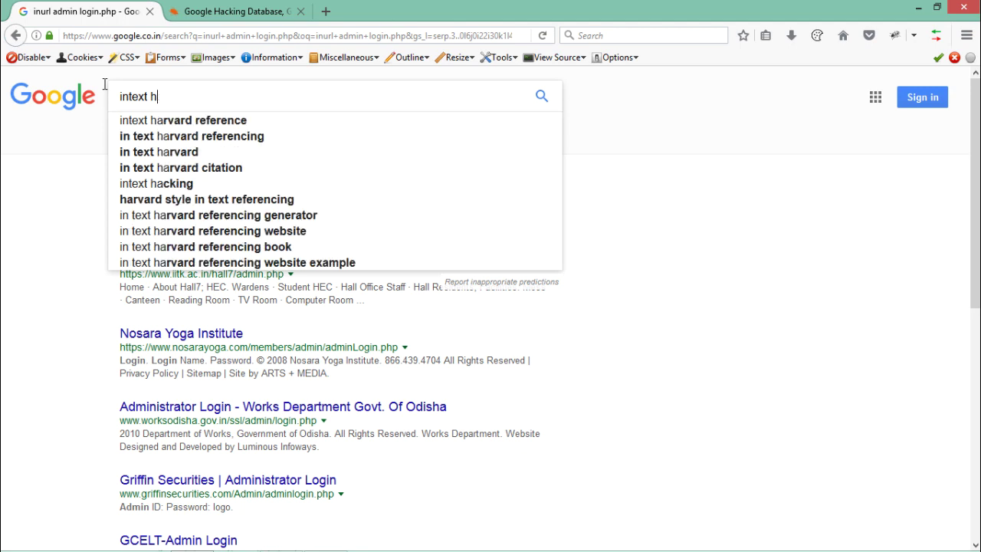
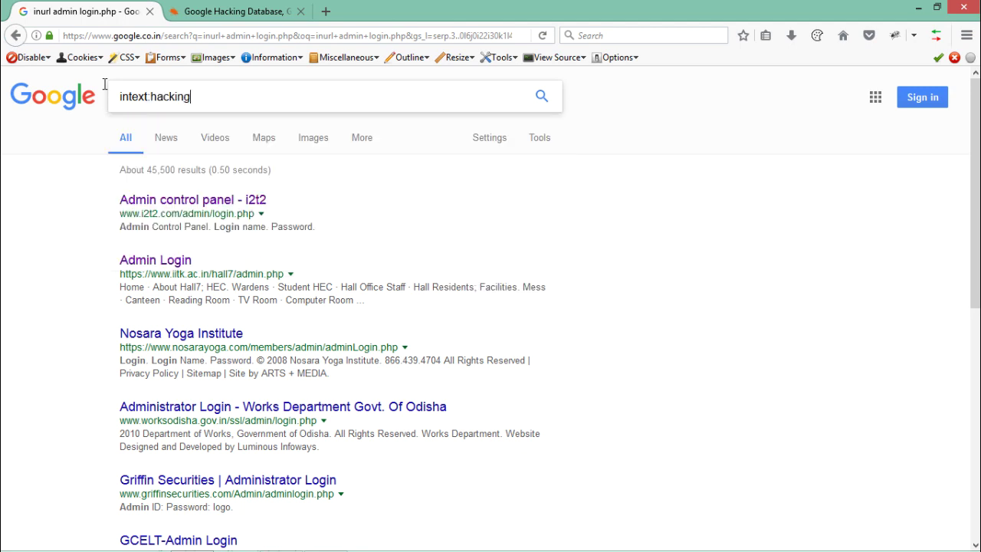
key(Return)
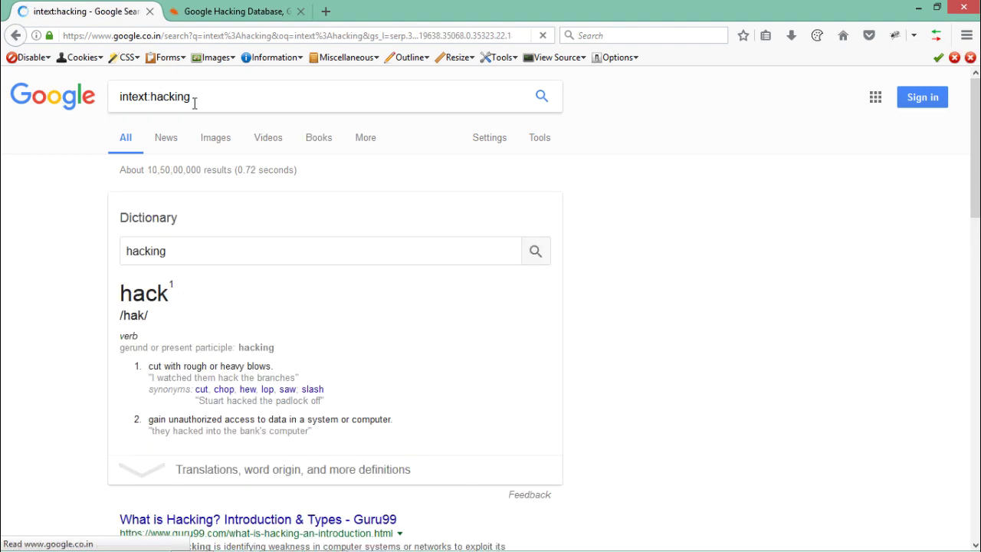
scroll(698, 152, down, 5)
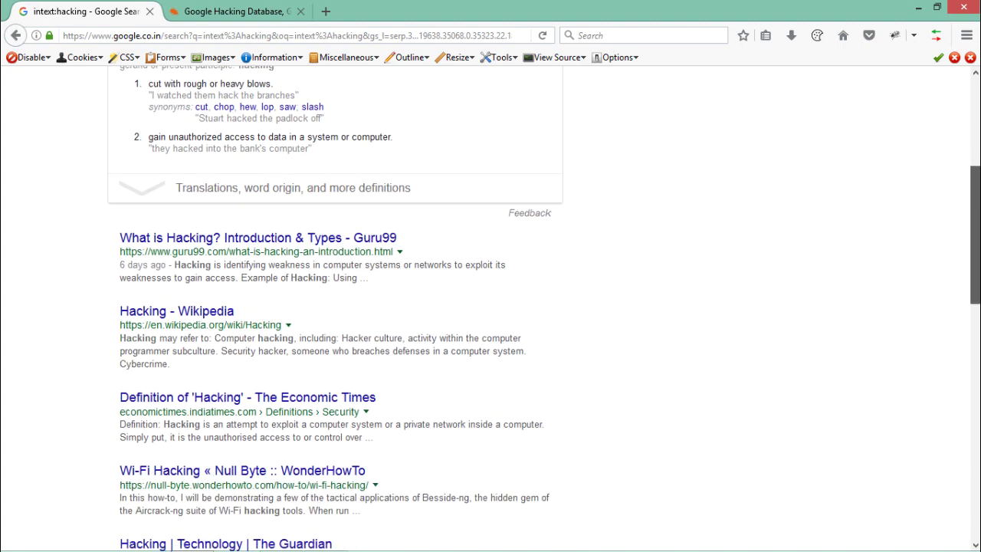
scroll(738, 266, down, 3)
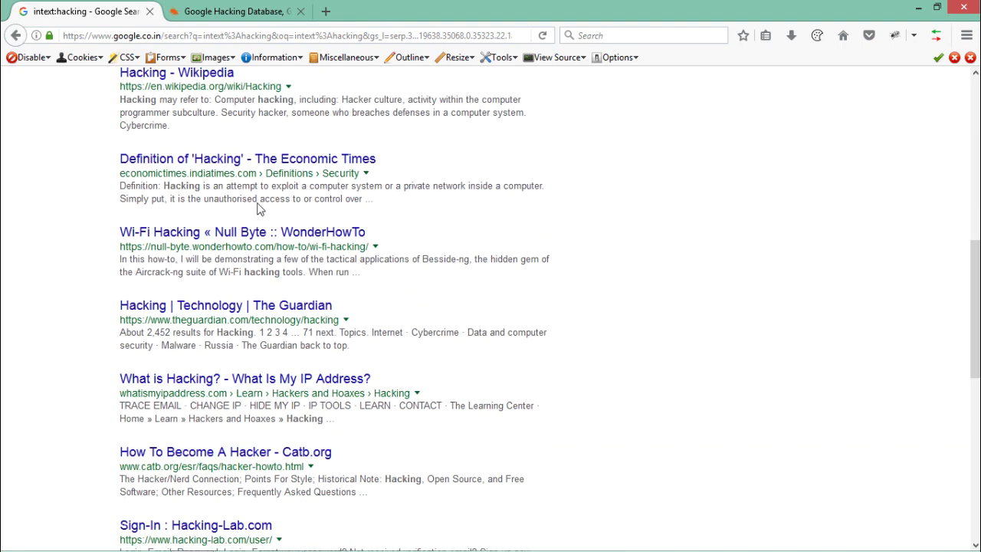
drag(217, 331, 255, 335)
click(256, 335)
drag(975, 307, 975, 143)
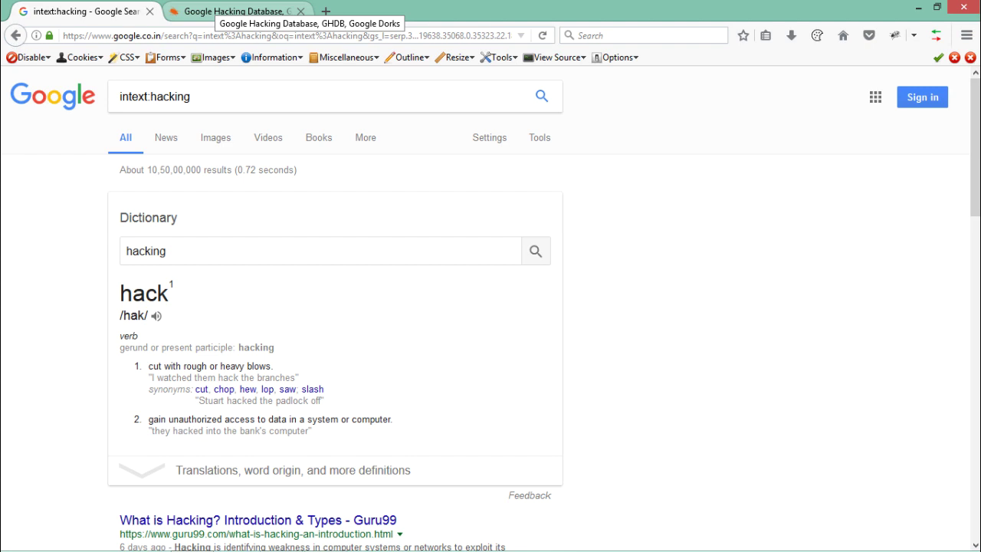
Step: Switch to the already open Google Hacking Database page and close the Google search page
click(216, 8)
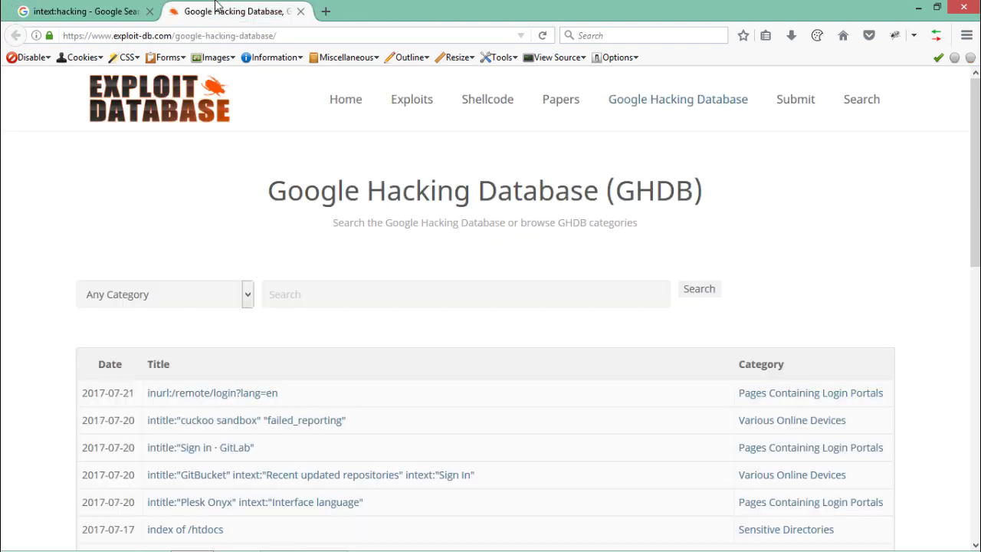
click(150, 11)
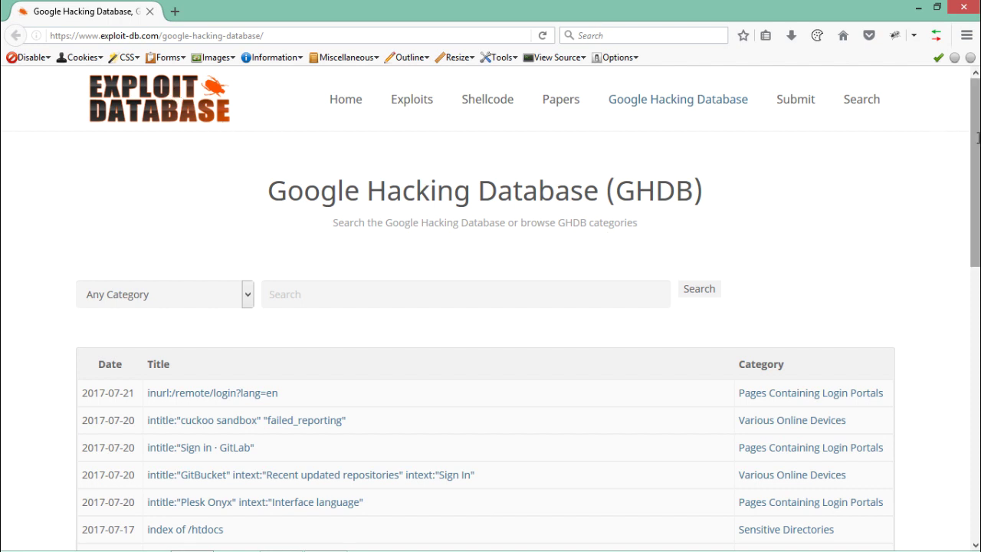
Step: Open the Files Containing Passwords category of the Google Hacking Database and look through its listed dorks
drag(977, 202, 977, 424)
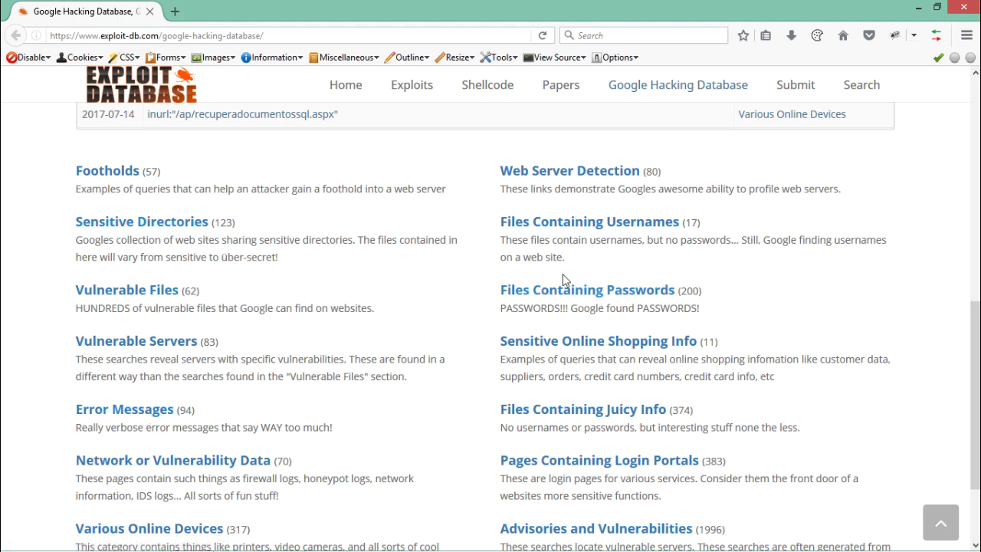
click(646, 298)
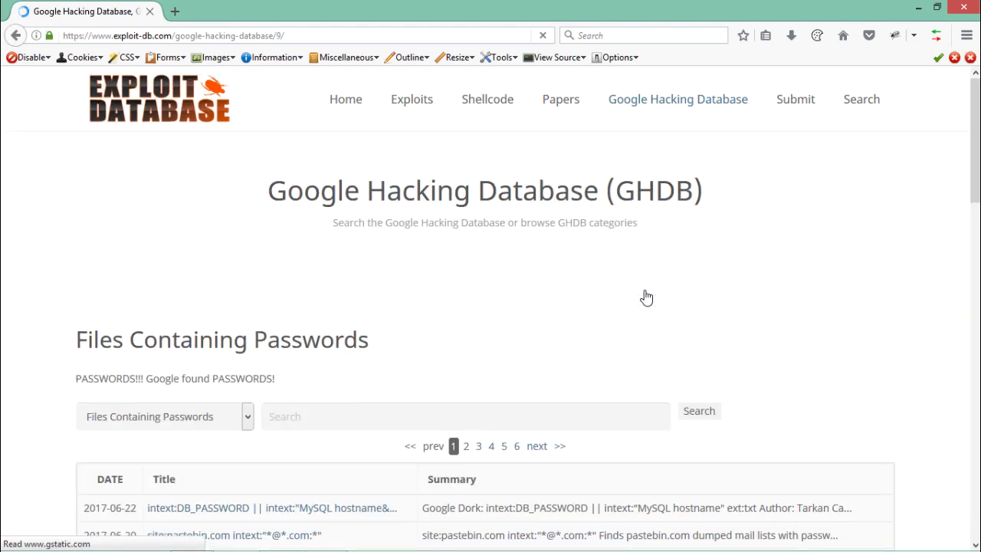
drag(975, 148, 976, 232)
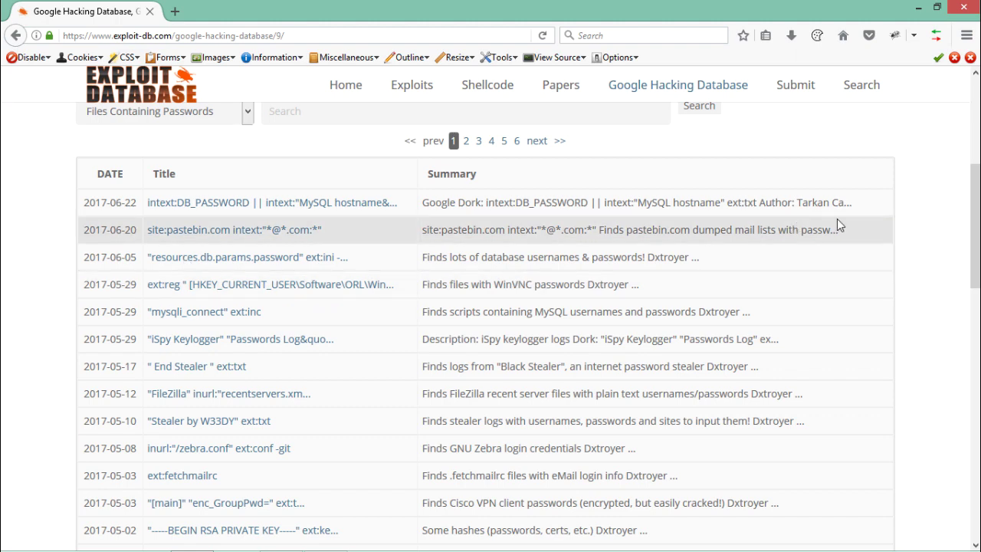
scroll(490, 322, up, 3)
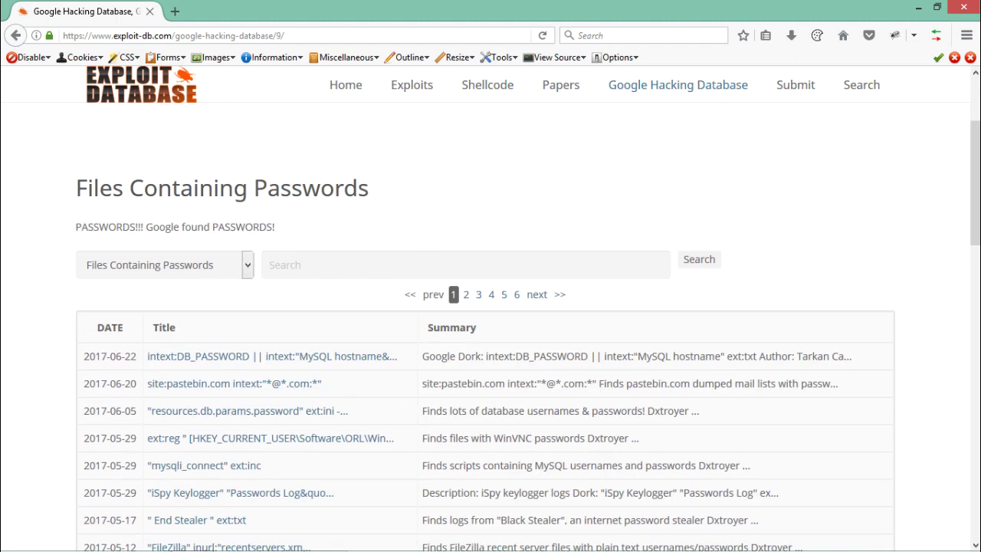
scroll(755, 368, up, 3)
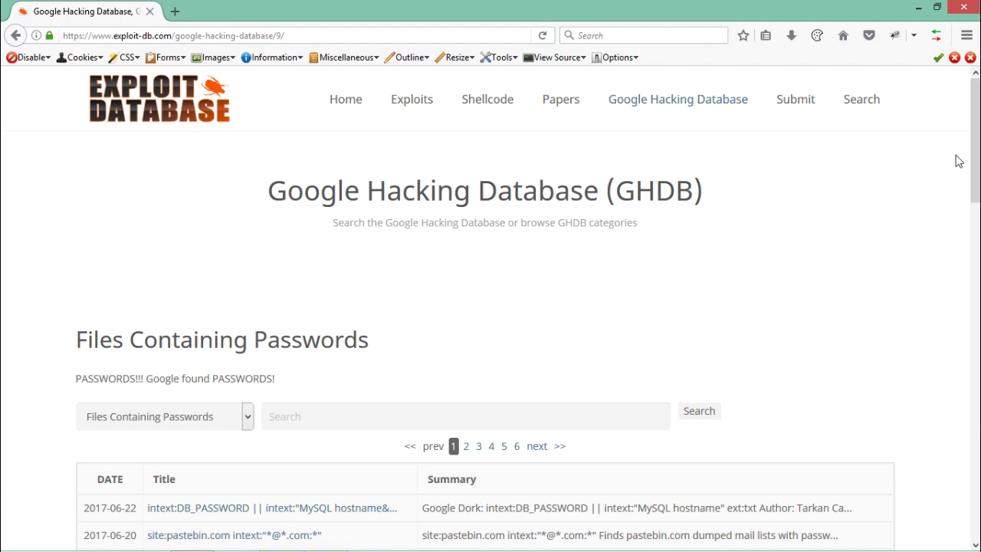
scroll(958, 161, down, 5)
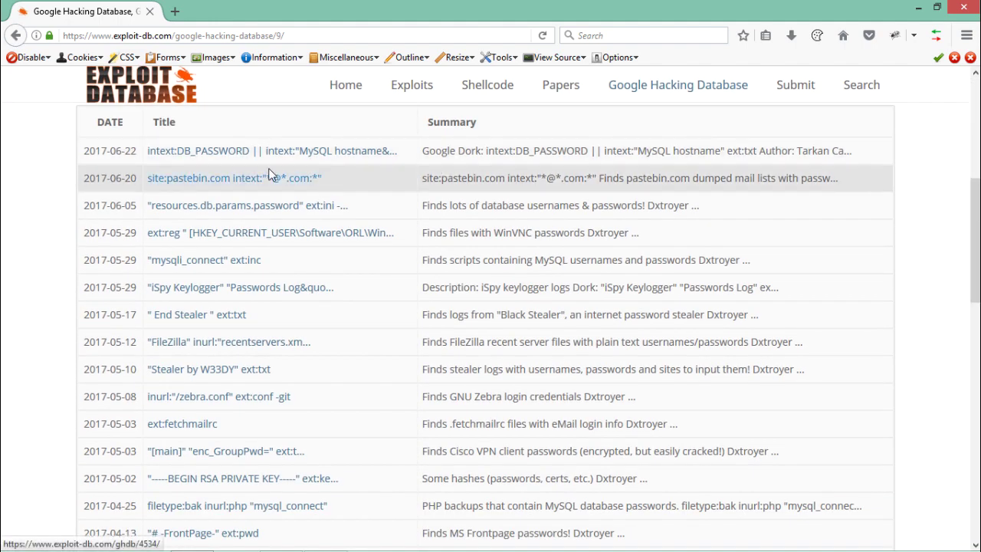